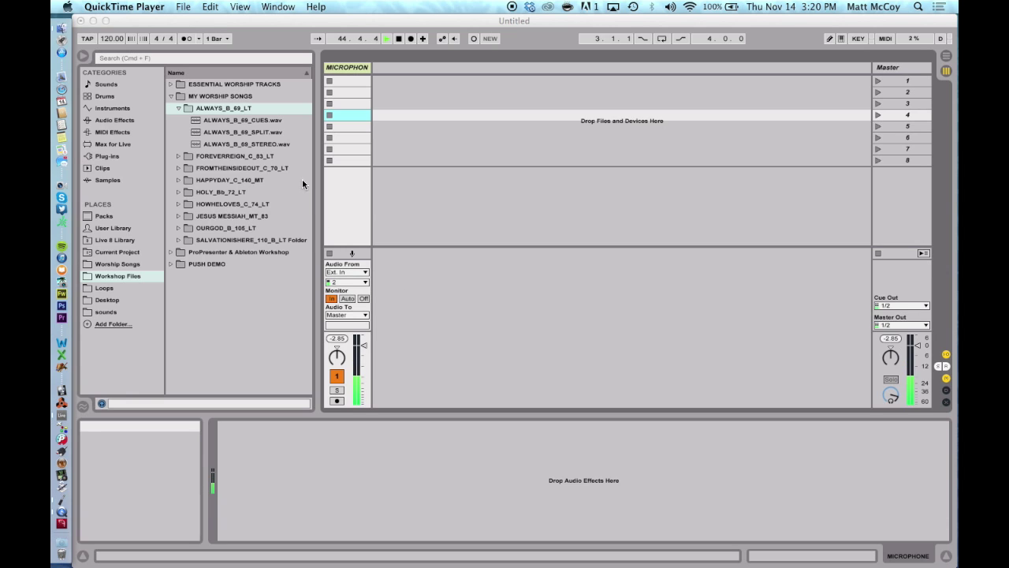
- Add ALWAYS_B_69_SPLIT.wav to the Session view as a clip and zoom into its waveform start
click(244, 132)
drag(263, 132, 404, 86)
click(395, 81)
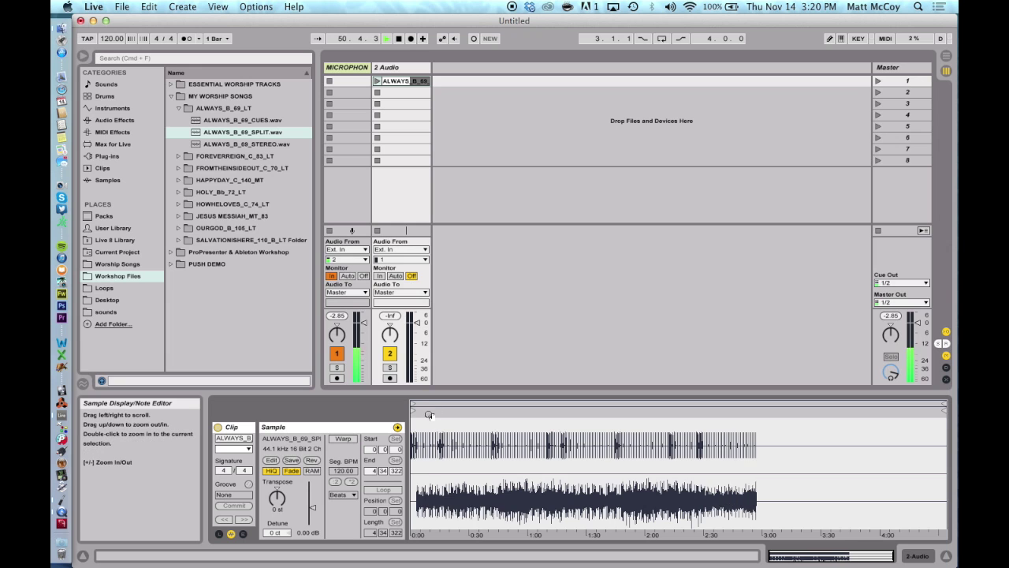
mouse_move(418, 410)
mouse_down()
mouse_move(419, 449)
mouse_move(482, 449)
mouse_up()
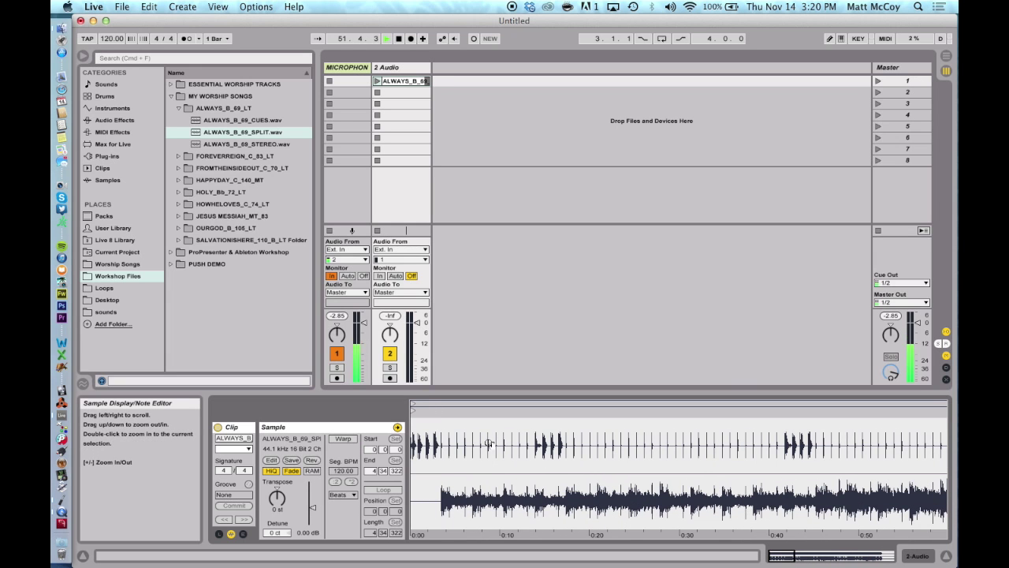
- Play the clip, widen the track so its full name shows, then stop playback
click(377, 81)
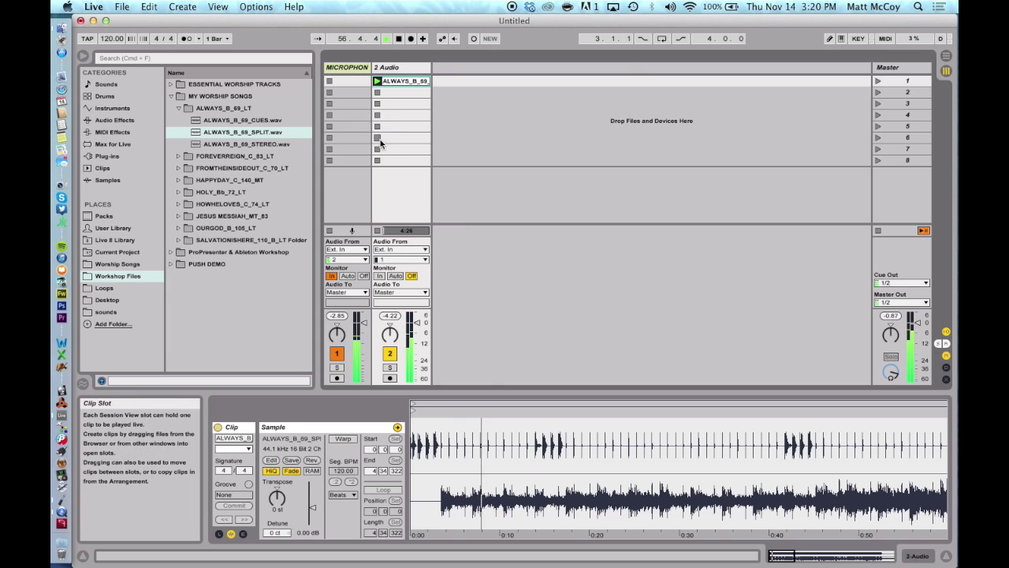
drag(433, 72, 467, 69)
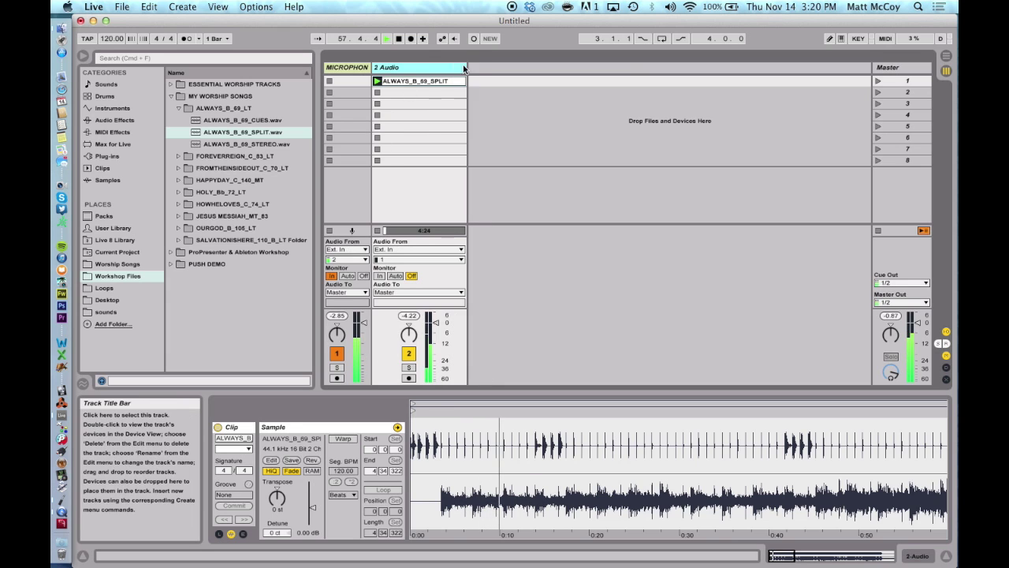
click(399, 40)
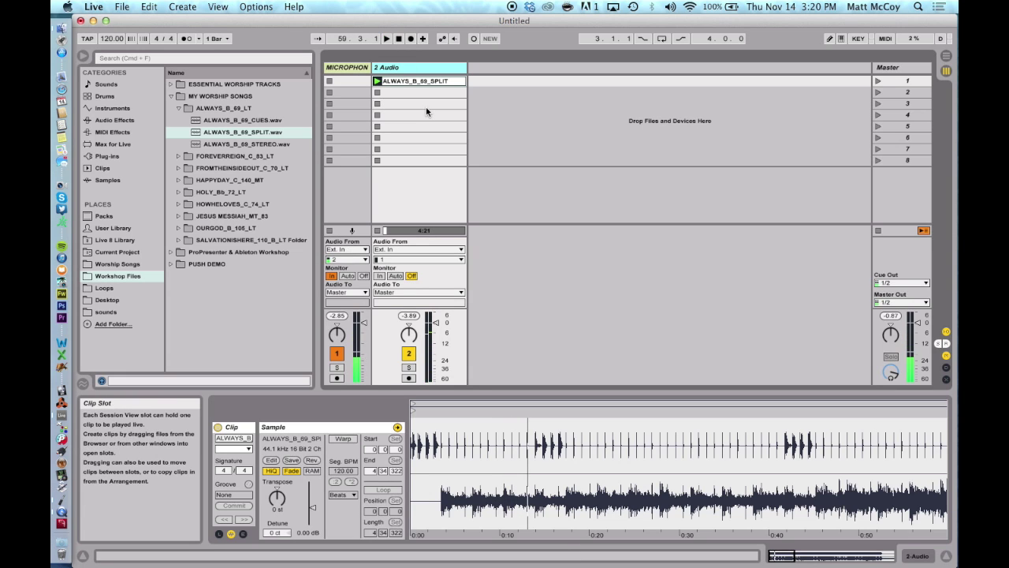
- Duplicate the 2 Audio track and rename the original track CLICK
right_click(406, 72)
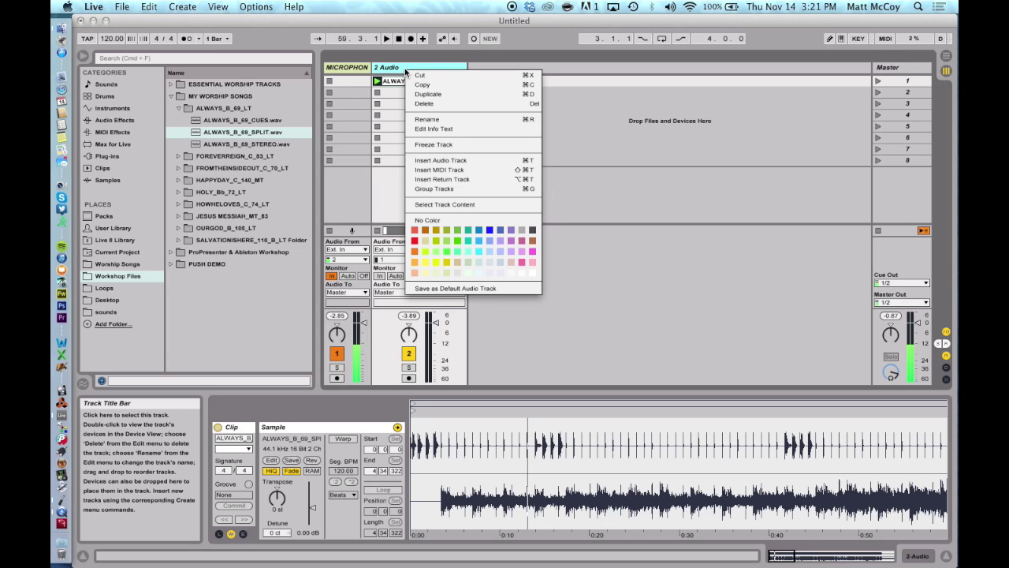
click(430, 94)
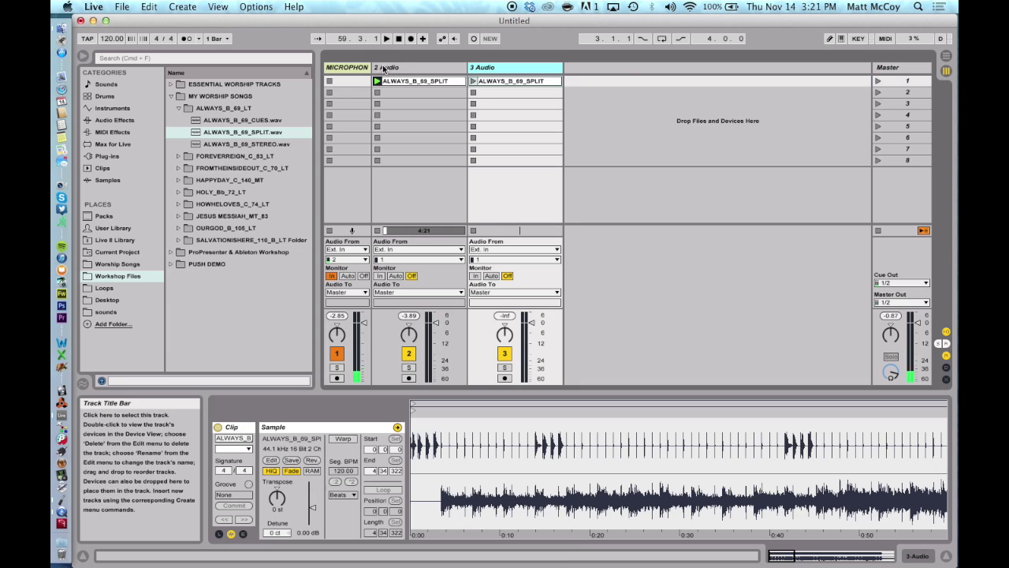
click(400, 69)
right_click(400, 69)
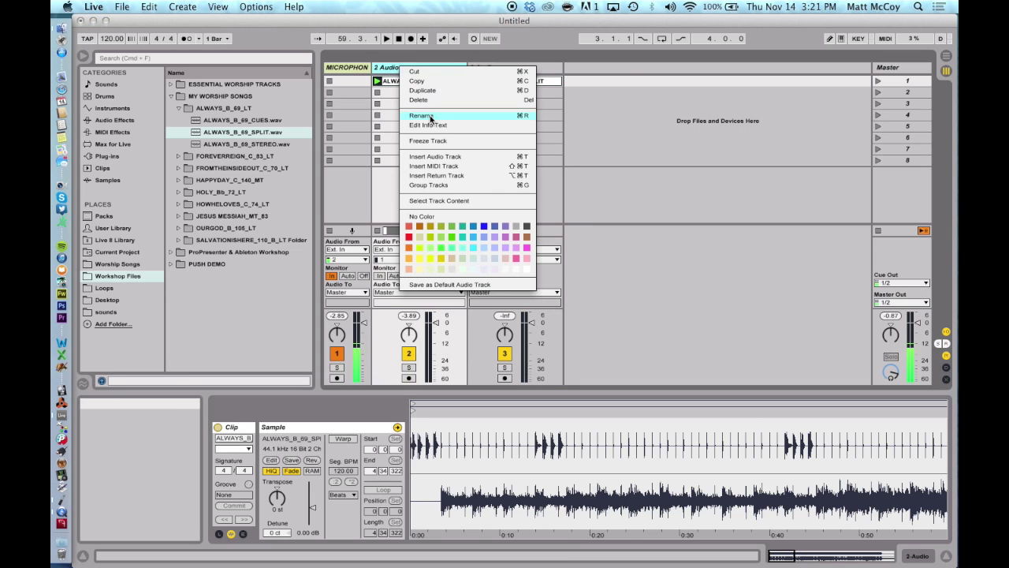
click(406, 108)
text(CLICK)
key(Return)
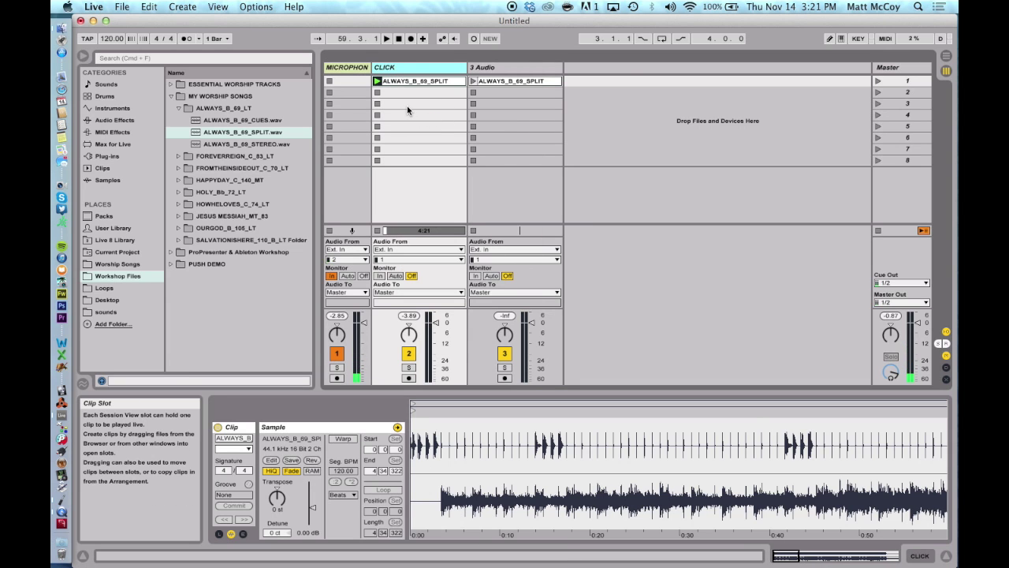
- Rename the duplicated 3 Audio track to LOOP
click(493, 70)
right_click(493, 69)
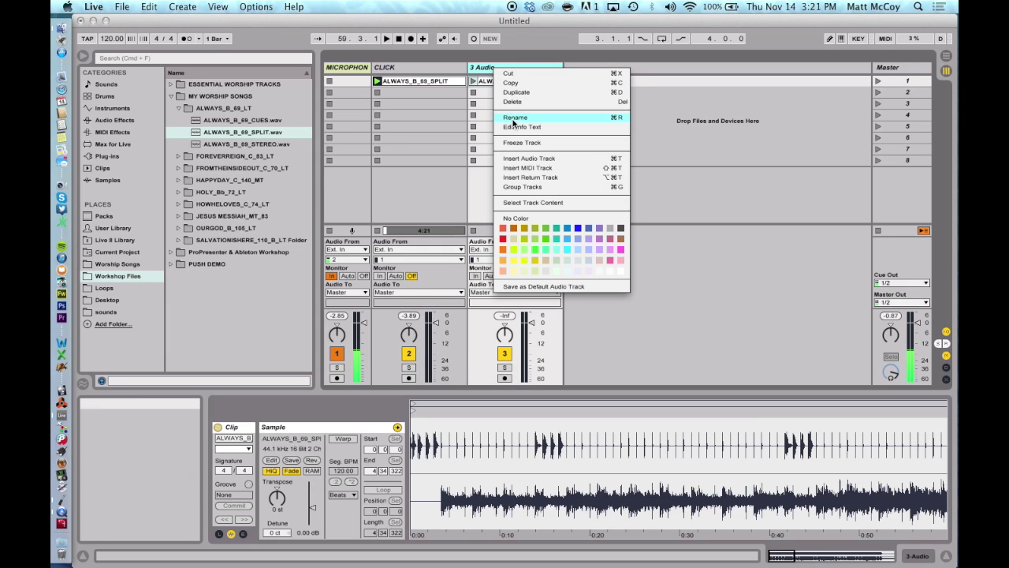
click(513, 119)
text(LOCP)
key(Return)
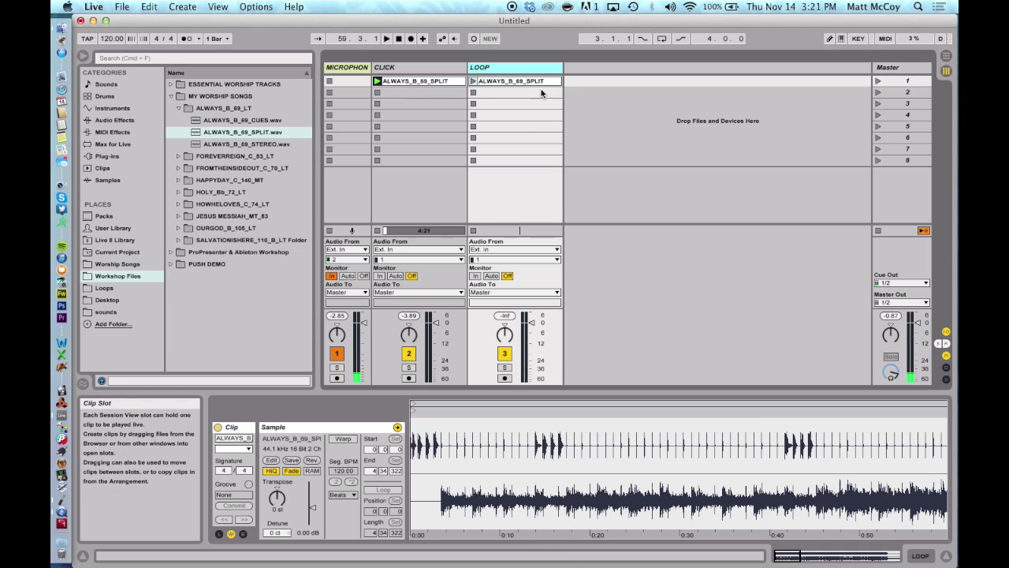
- Launch scene 1 and pan LOOP to 50R and CLICK to 50L
click(879, 81)
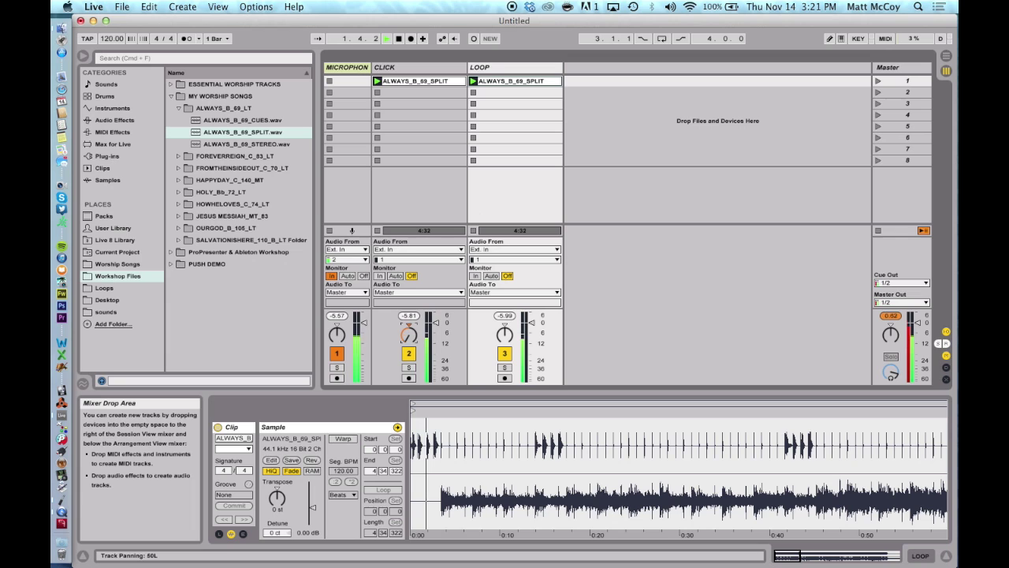
drag(504, 334, 505, 319)
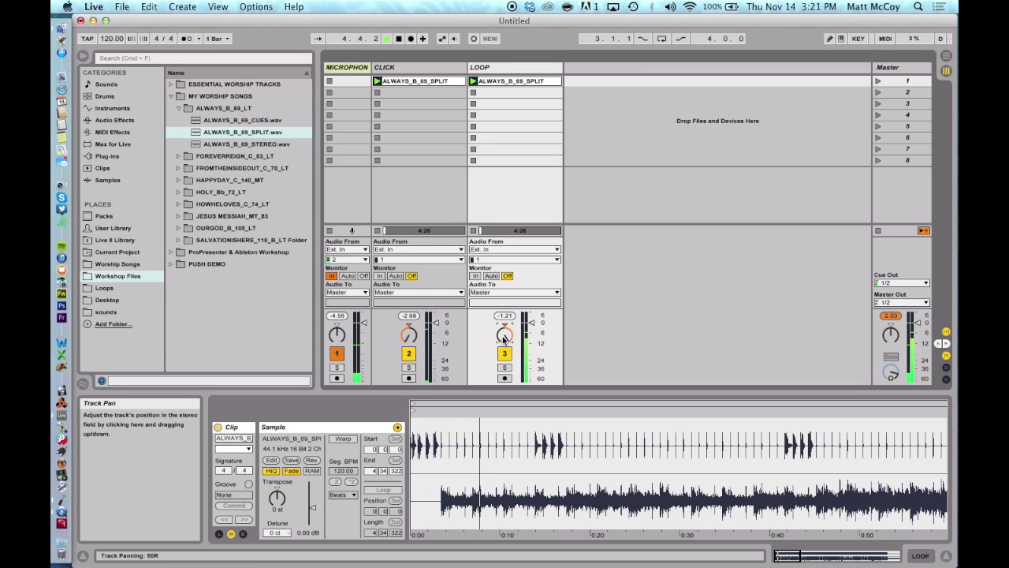
click(409, 232)
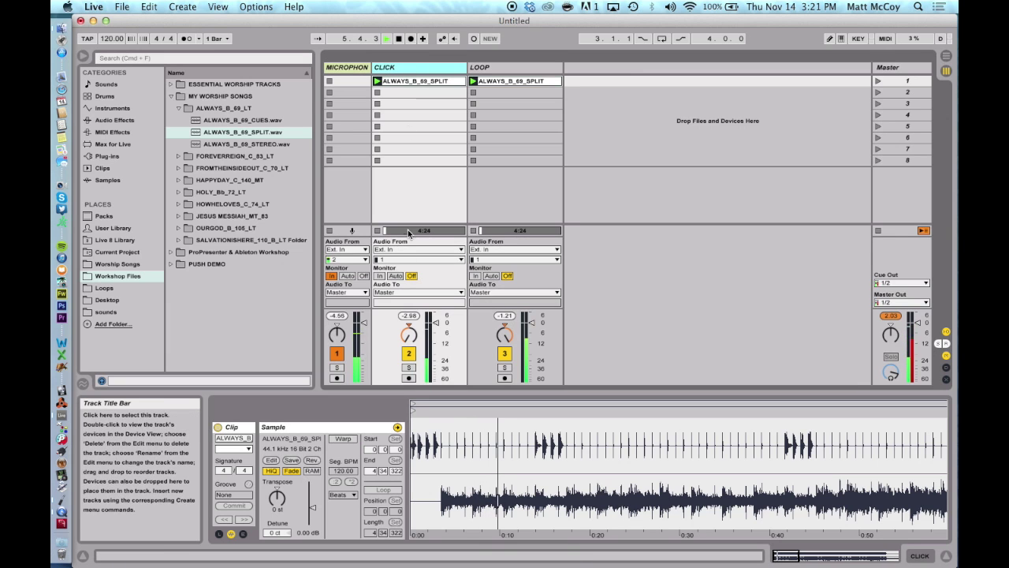
click(514, 165)
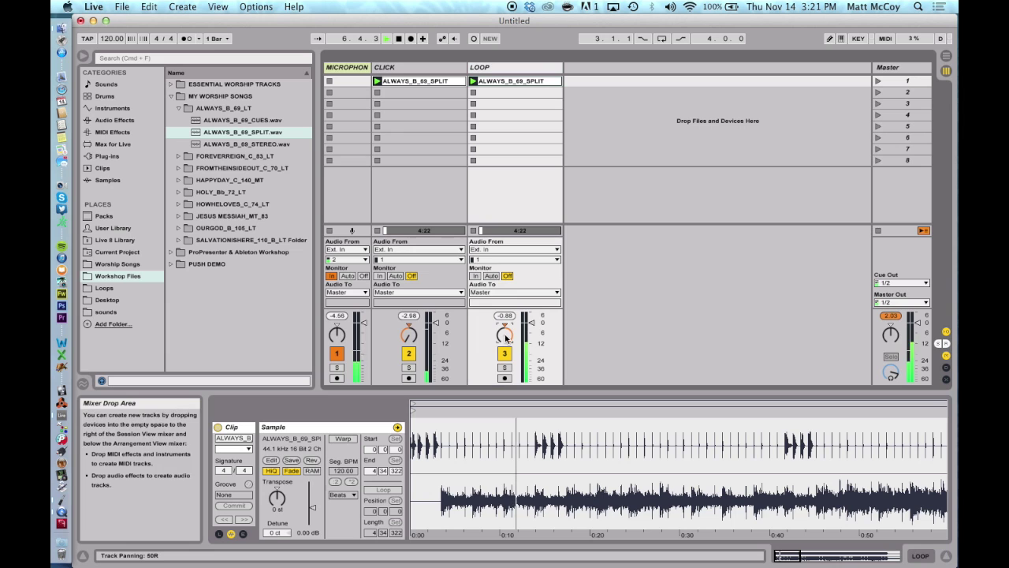
click(417, 138)
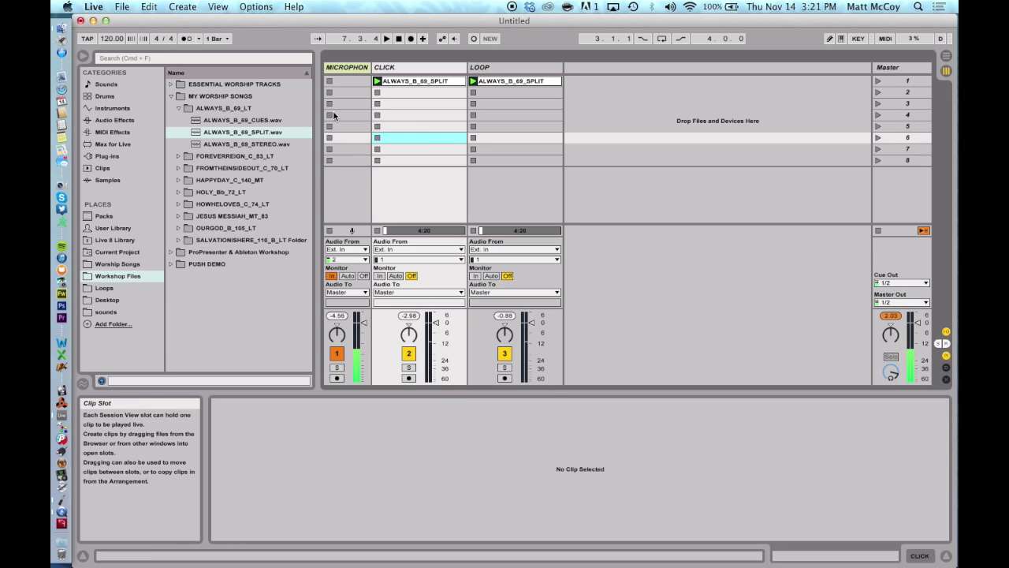
- Drag the Utility audio effect from the browser onto both the CLICK and LOOP tracks
click(108, 120)
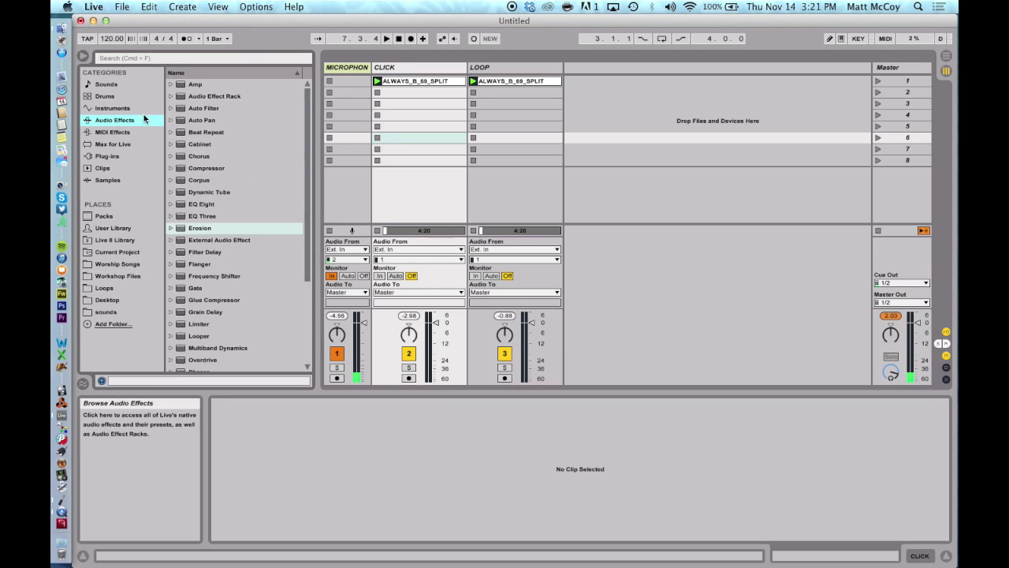
scroll(197, 167, down, 3)
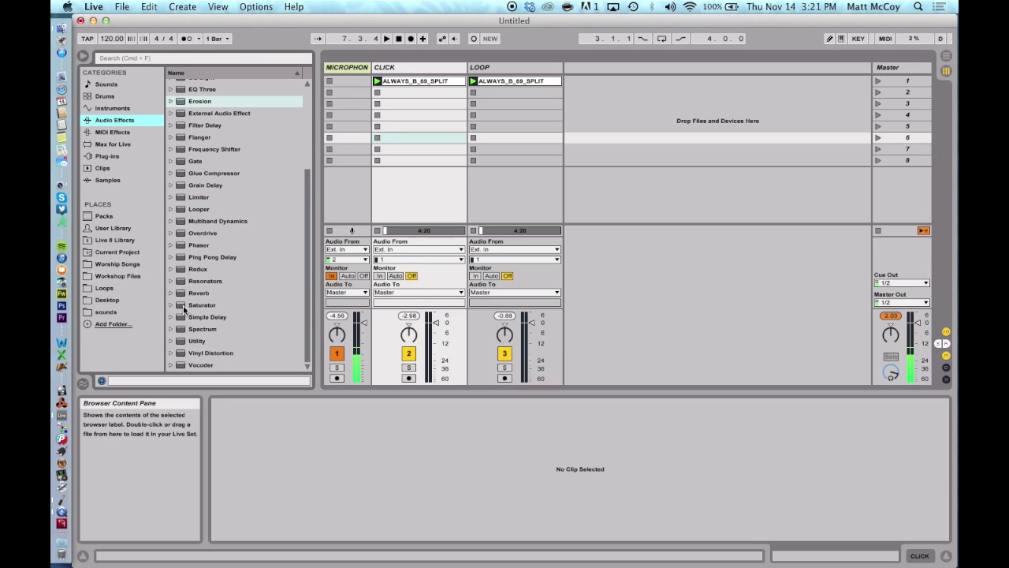
click(171, 342)
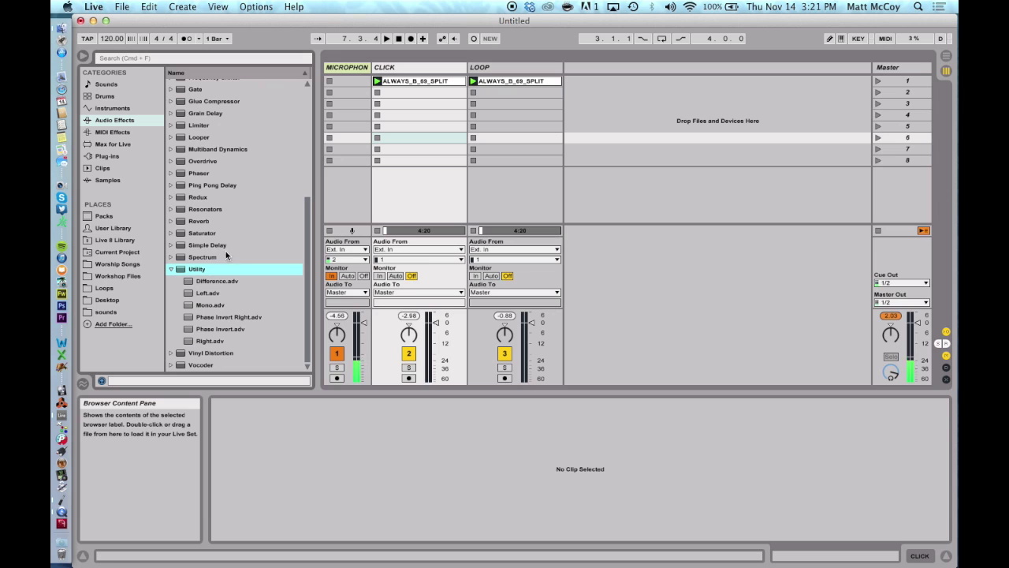
drag(186, 270, 426, 69)
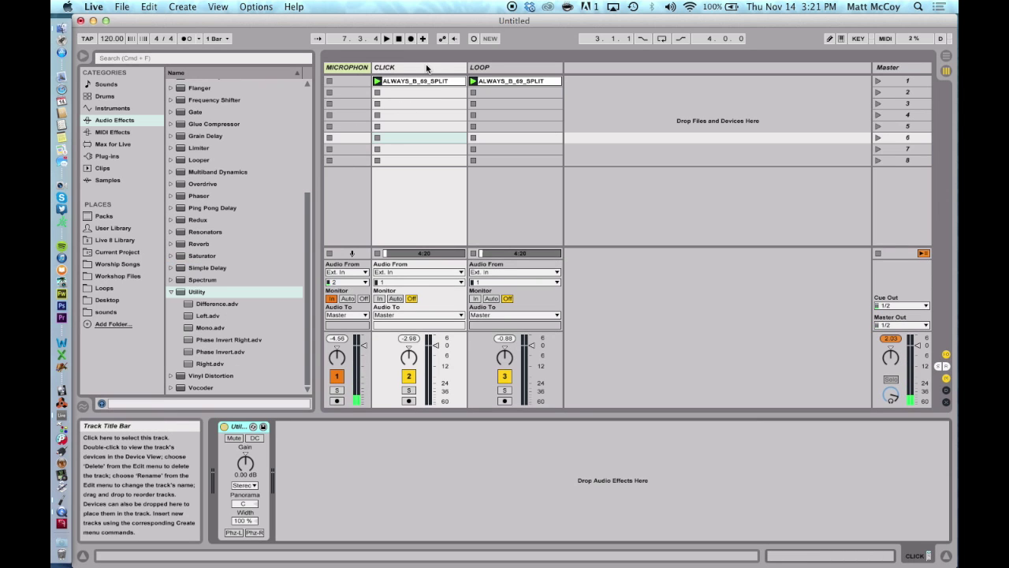
drag(195, 289, 493, 70)
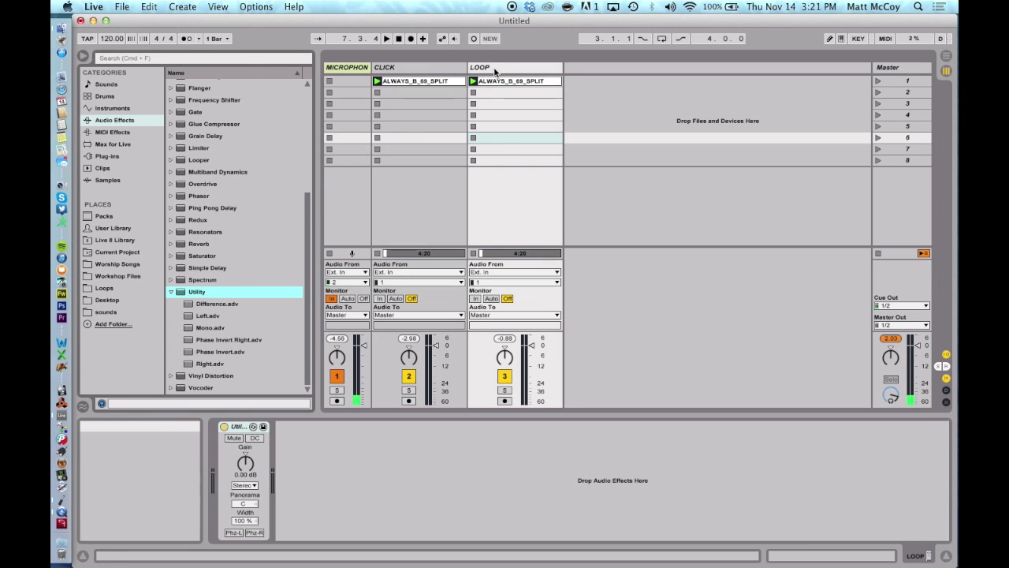
click(428, 71)
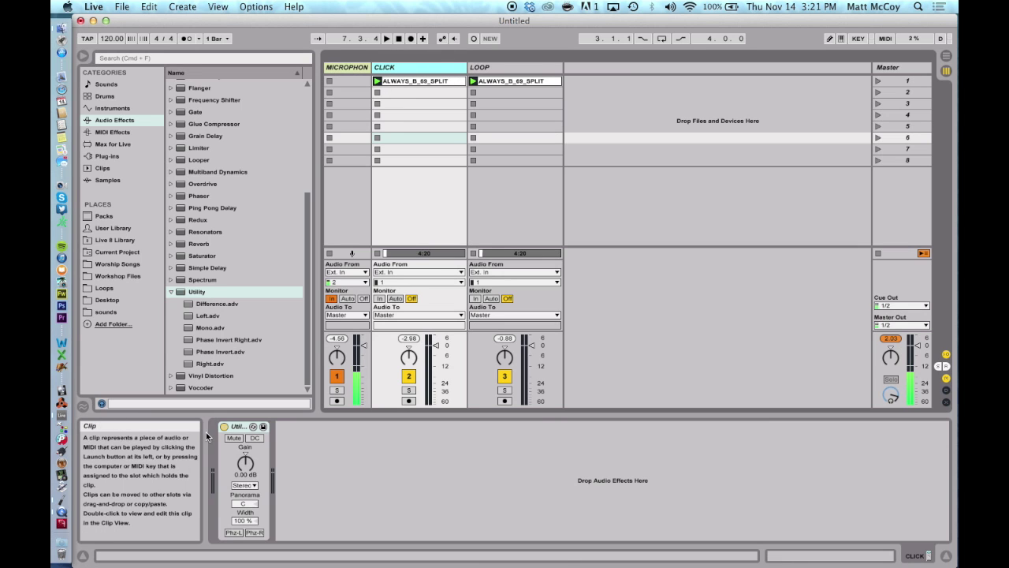
- Set CLICK's Utility channel mode to Left, switch LOOP off, and launch scene 1
click(245, 485)
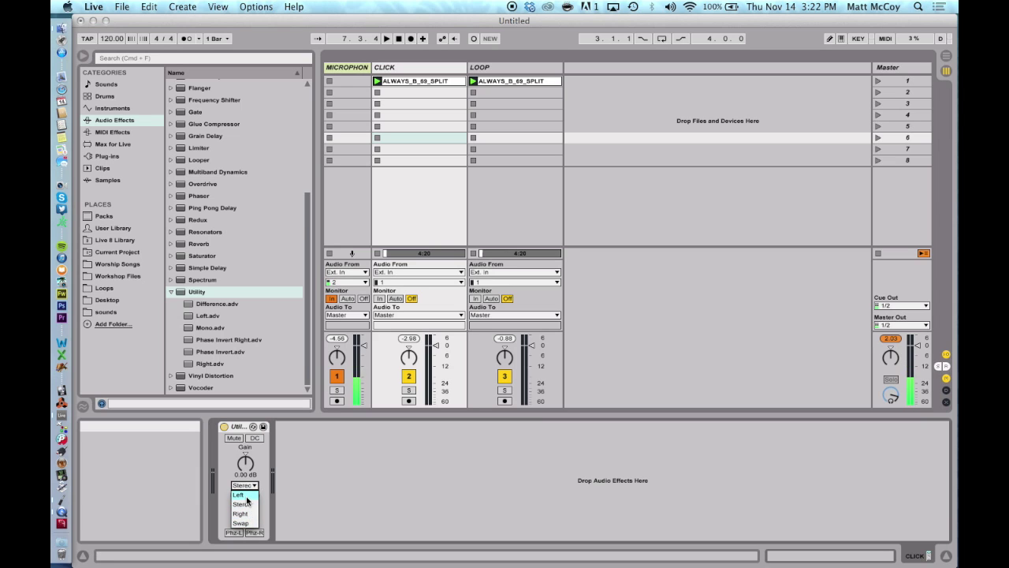
click(238, 495)
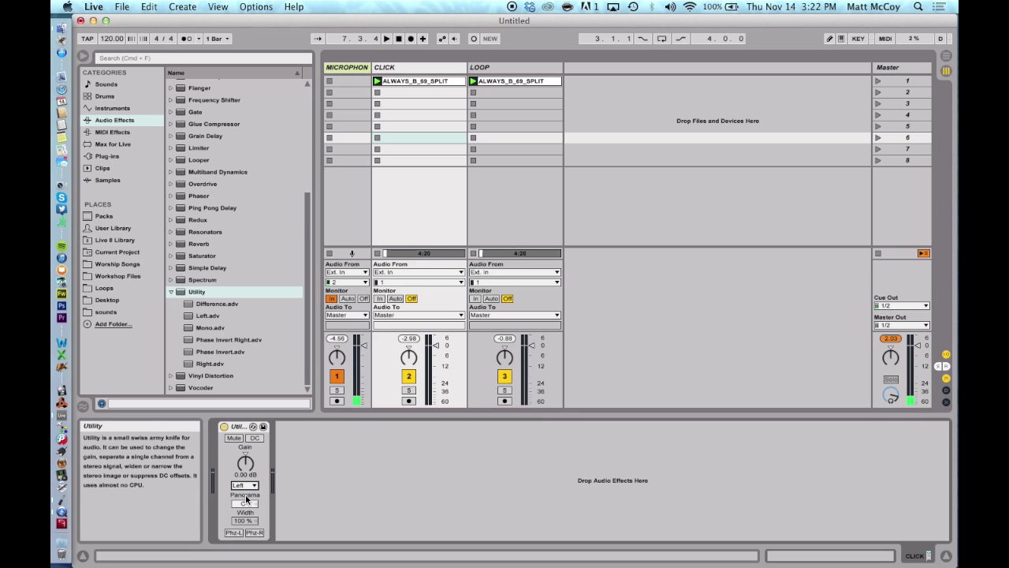
click(506, 376)
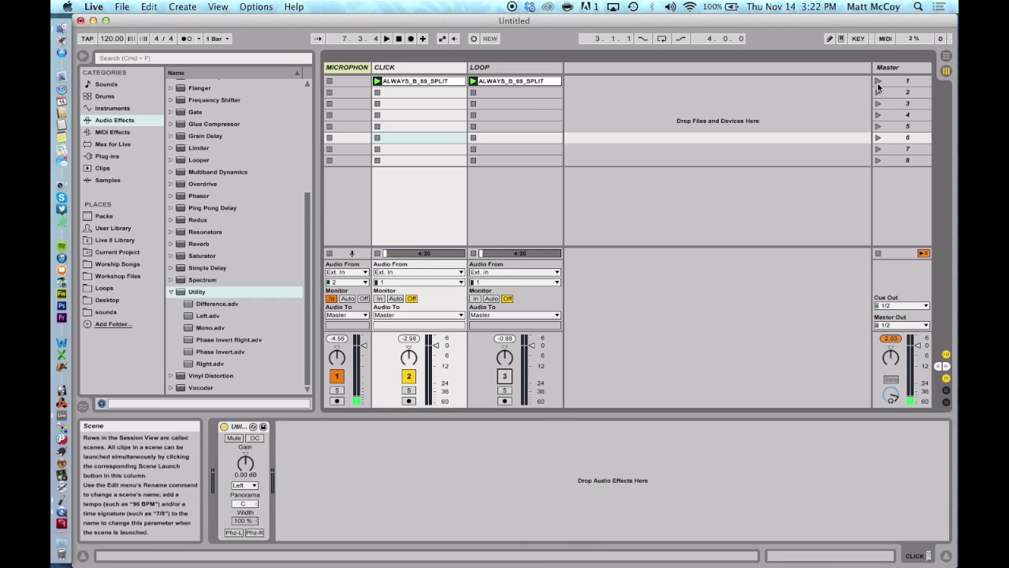
click(414, 81)
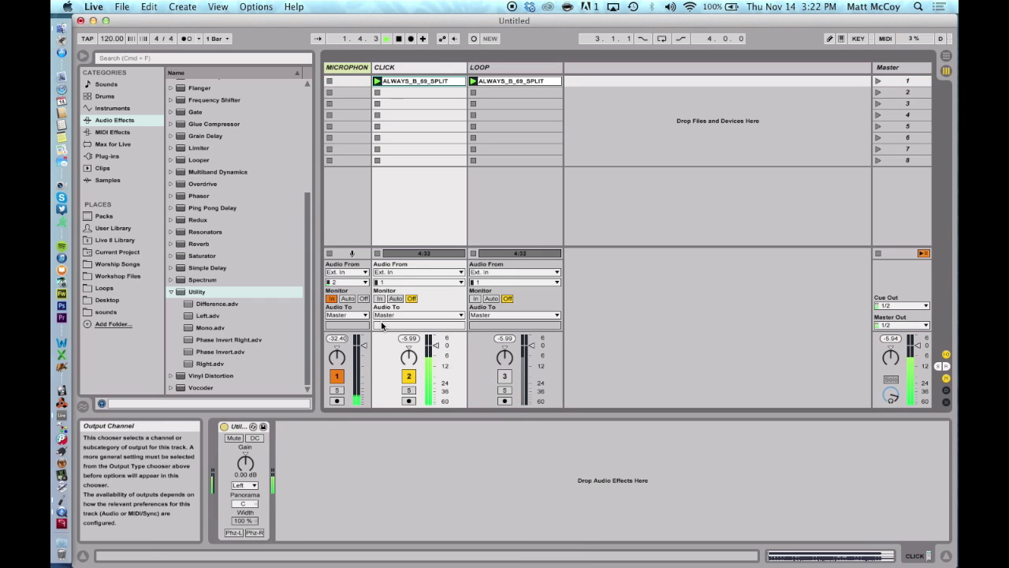
click(316, 433)
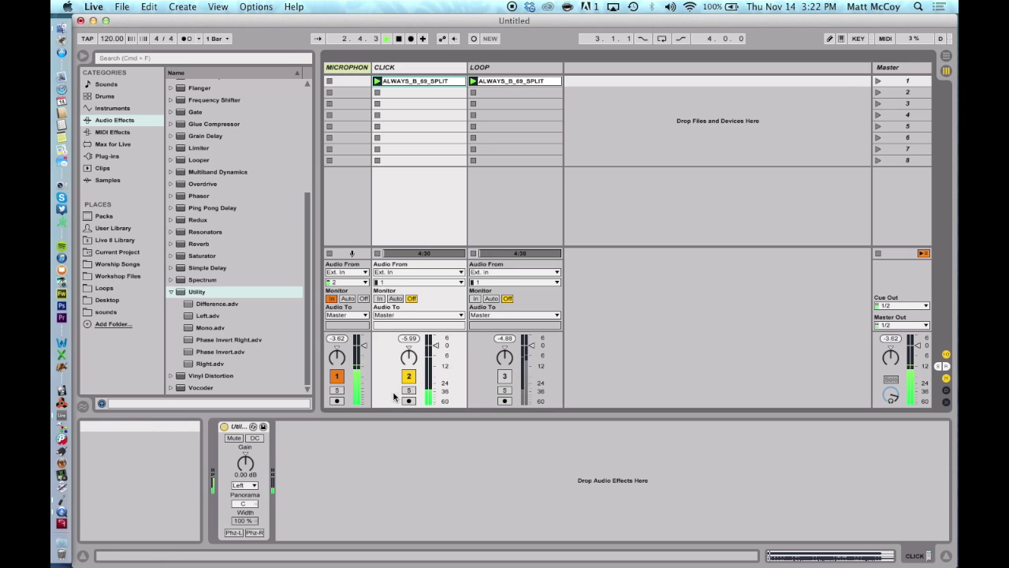
double_click(424, 83)
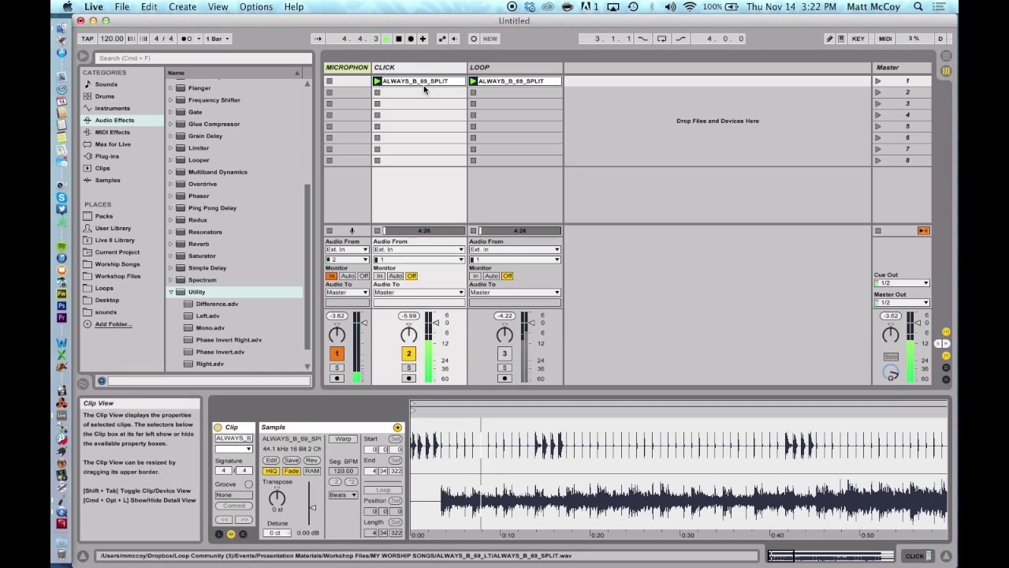
- Try CLICK's Utility on the Right channel, then set it back to Left
click(425, 67)
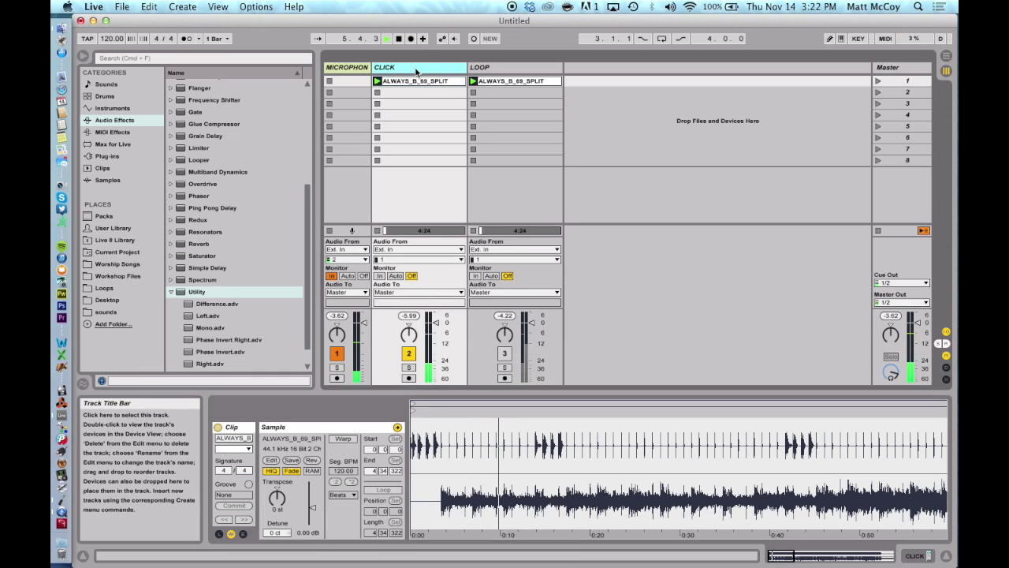
mouse_move(196, 292)
mouse_down()
mouse_move(237, 469)
mouse_move(253, 478)
mouse_up()
click(246, 484)
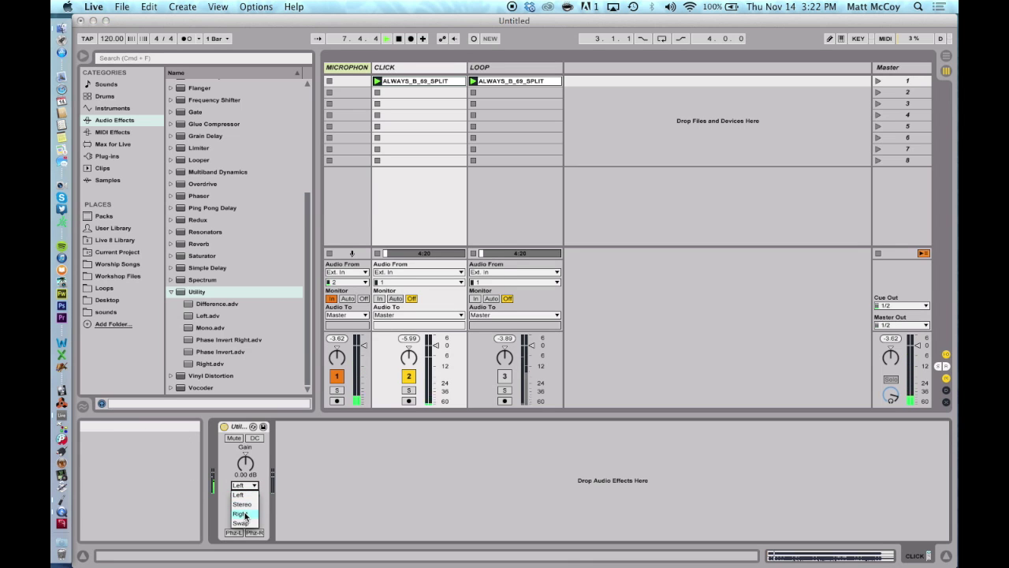
click(246, 516)
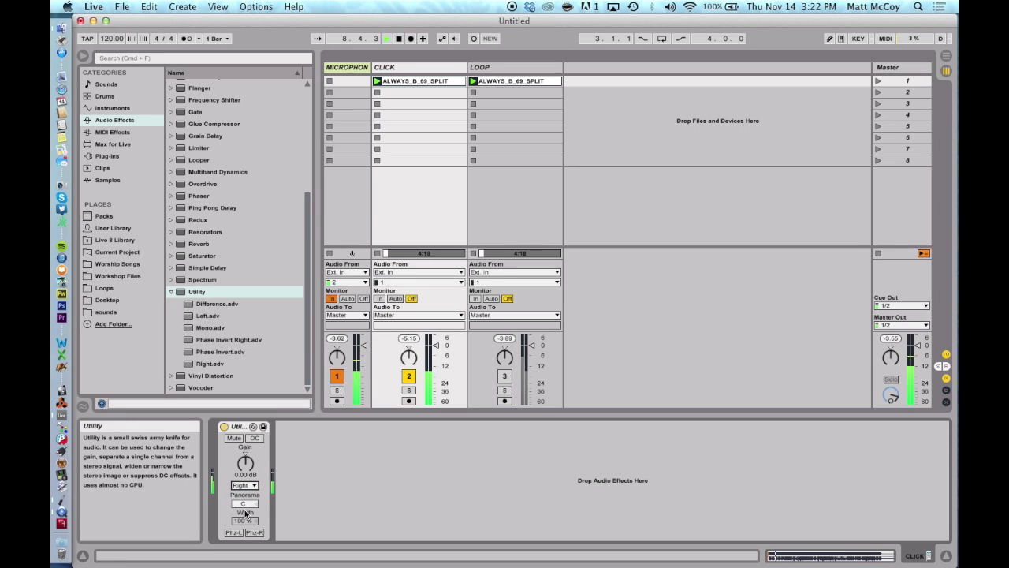
click(250, 490)
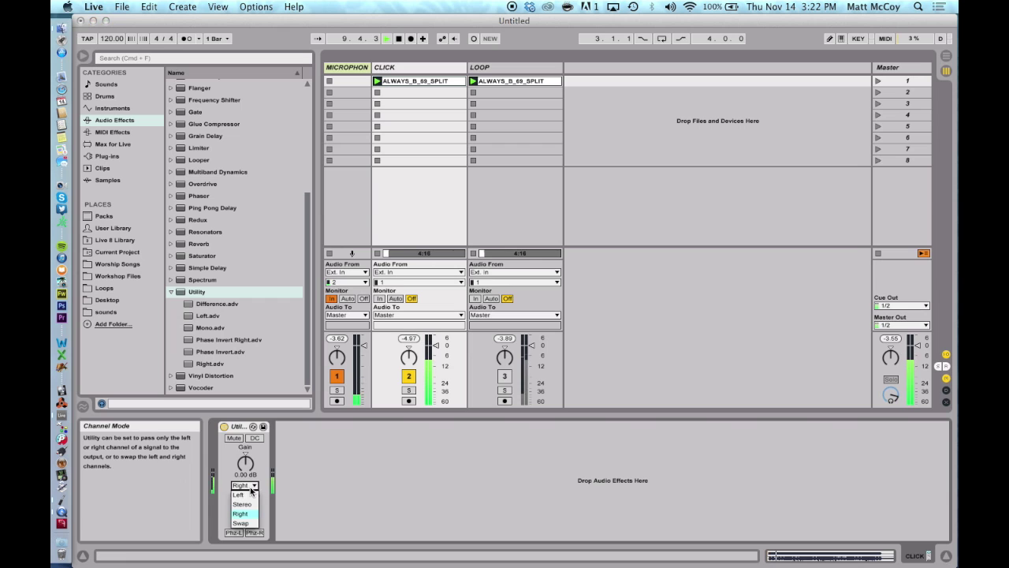
click(250, 496)
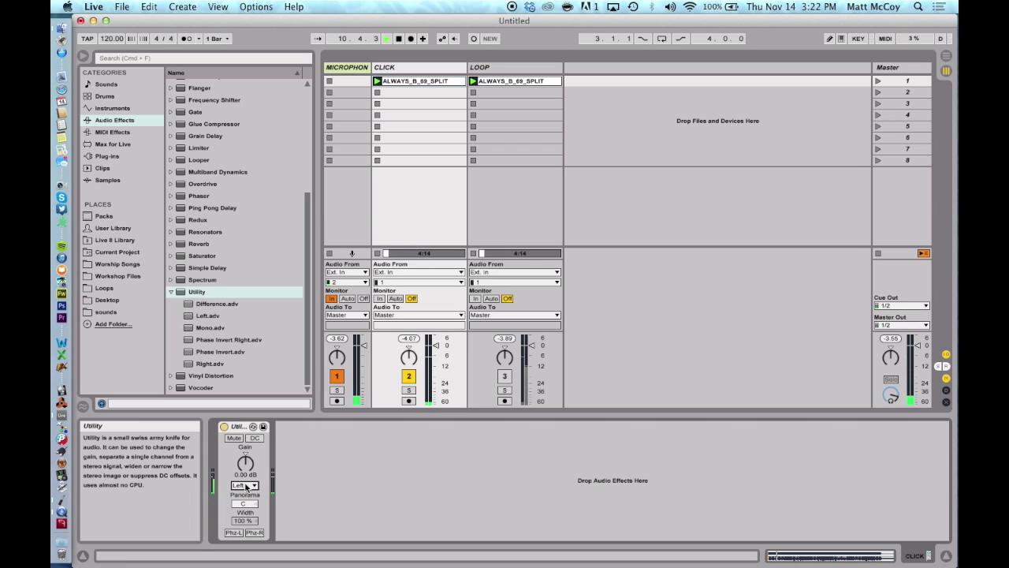
- Set LOOP's Utility channel mode to Right, reactivate LOOP, and relaunch scene 1
click(496, 71)
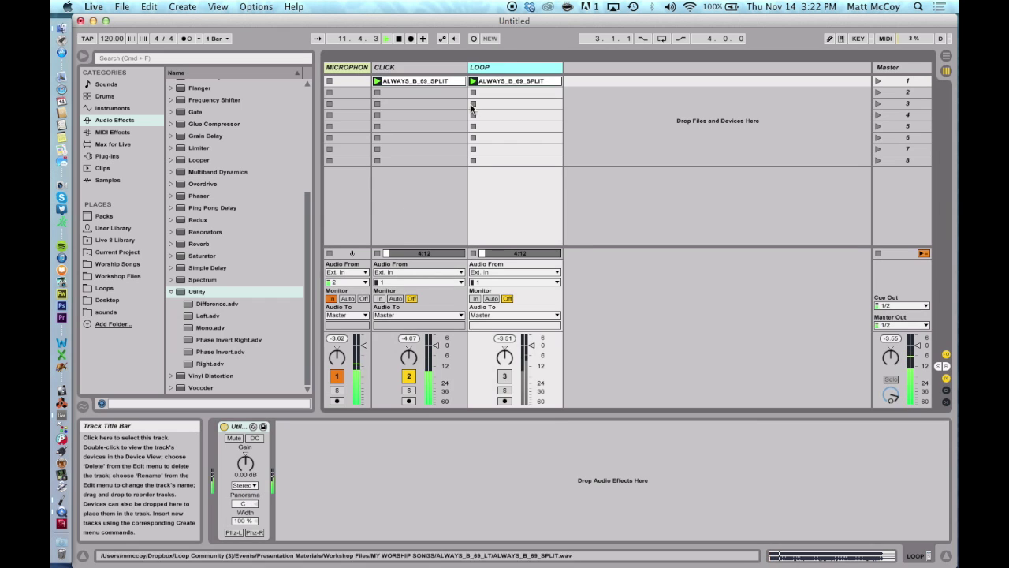
click(244, 485)
click(247, 507)
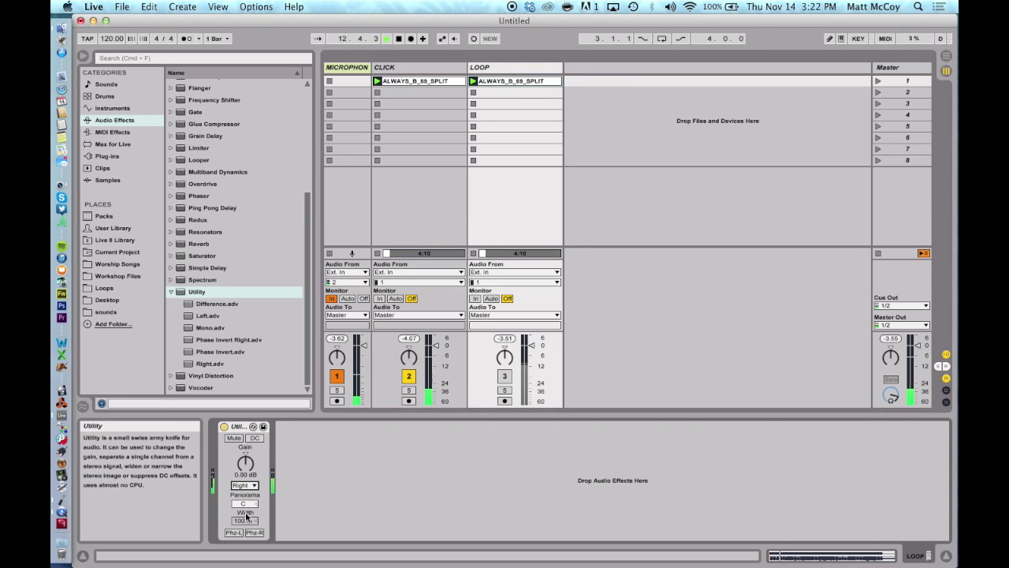
click(504, 376)
click(877, 82)
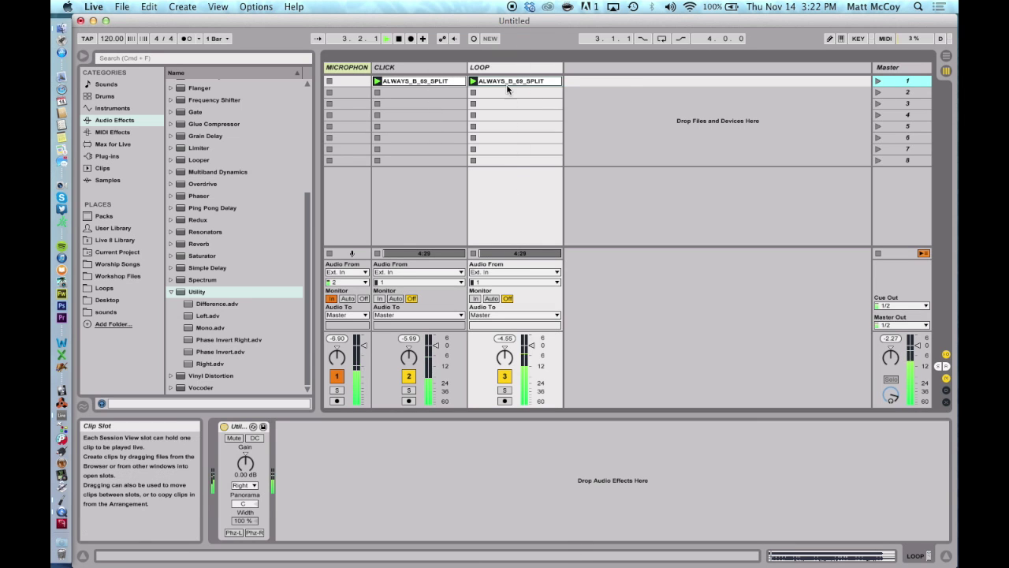
- Solo LOOP to hear it alone, unsolo it, and restart scene 1
click(505, 390)
click(504, 391)
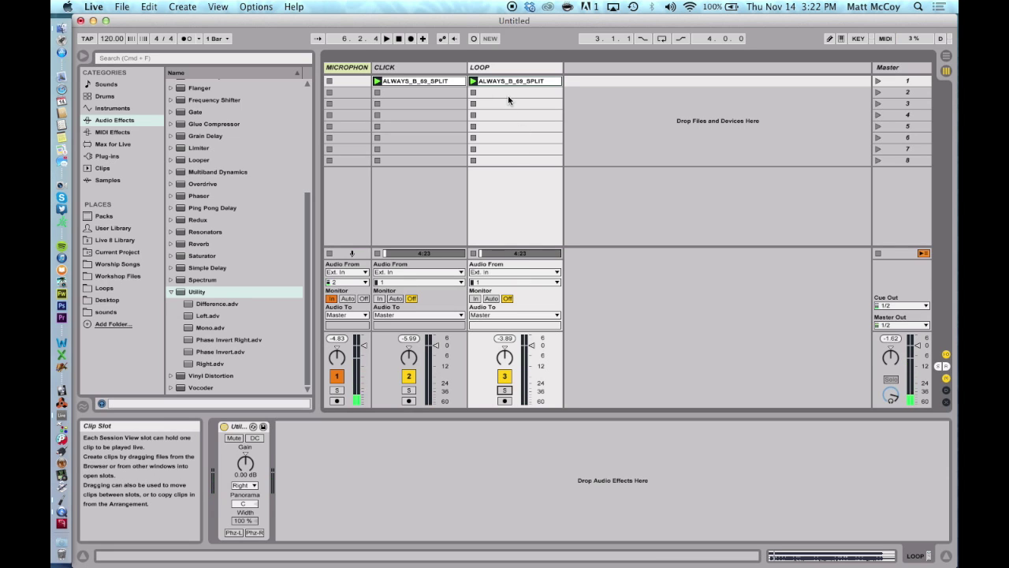
click(877, 81)
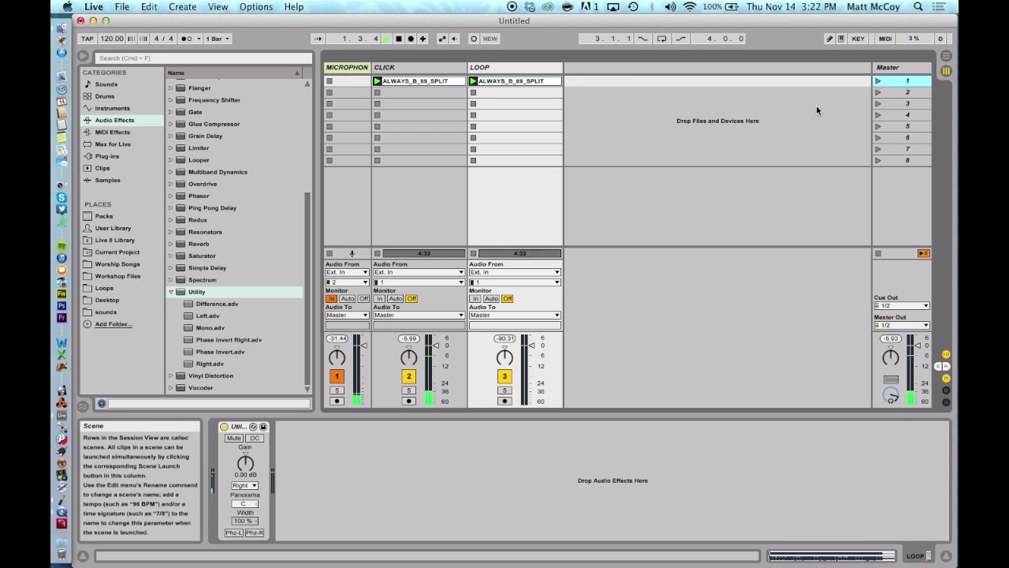
- Route the CLICK track's Audio To output to Ext. Out channel 1
click(394, 314)
click(394, 324)
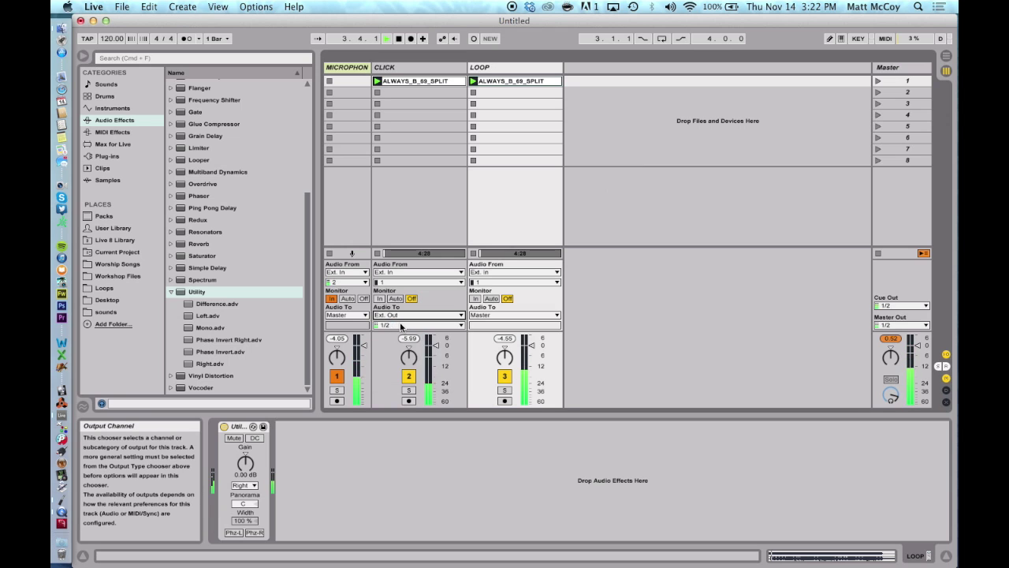
click(395, 325)
click(393, 344)
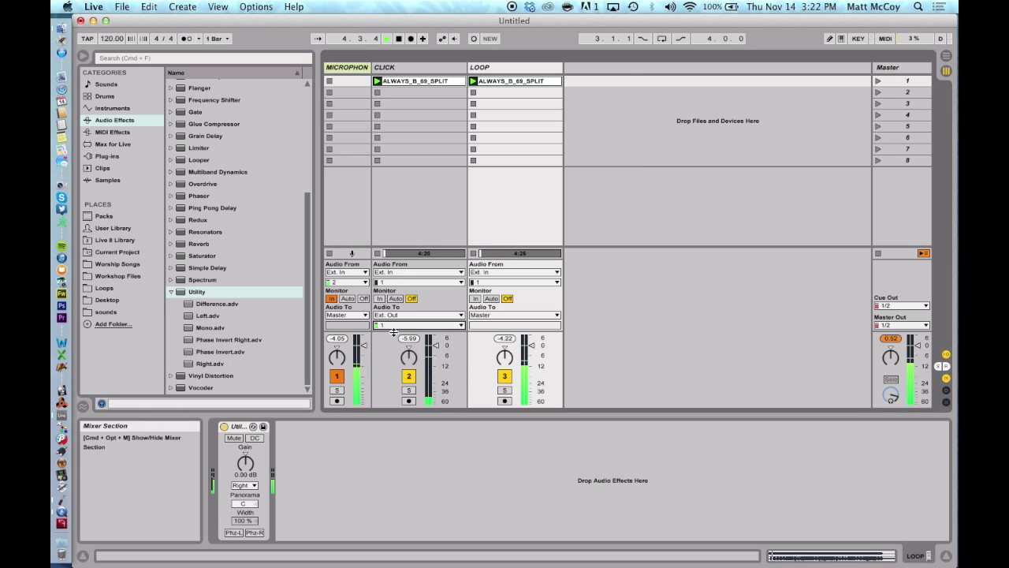
- Route the LOOP track's Audio To output to Ext. Out channel 2
click(512, 315)
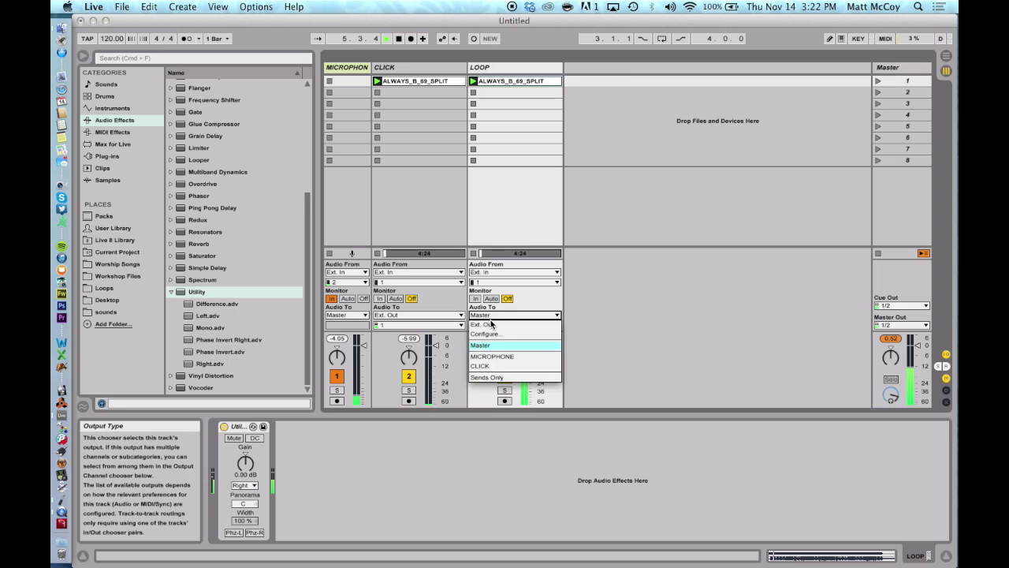
click(489, 330)
click(504, 325)
click(485, 353)
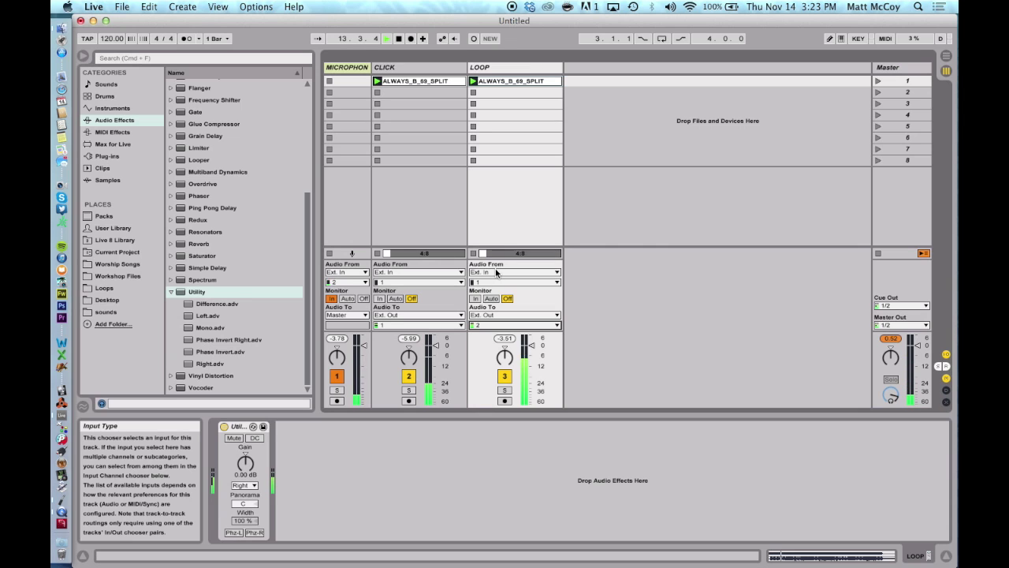
click(495, 118)
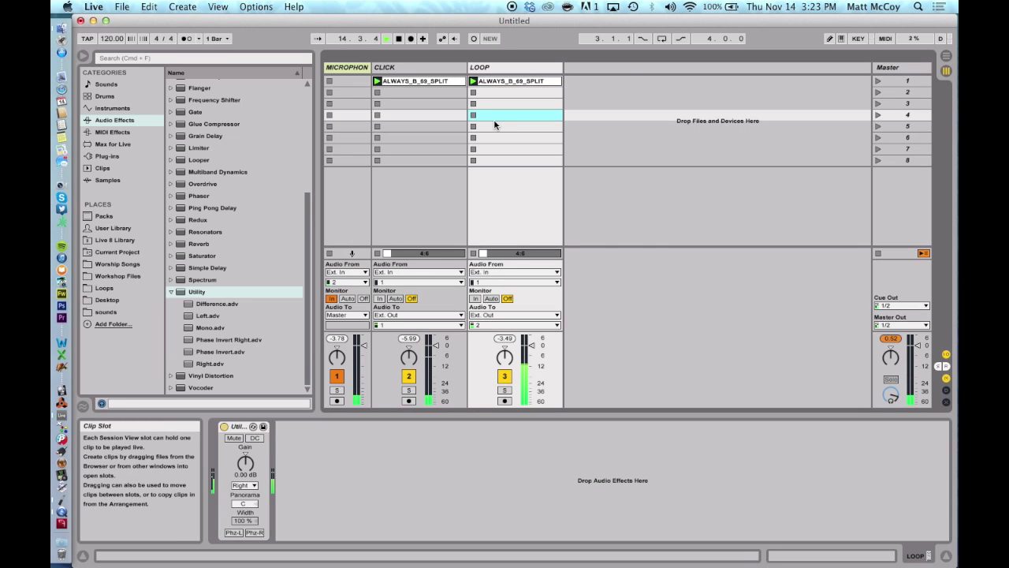